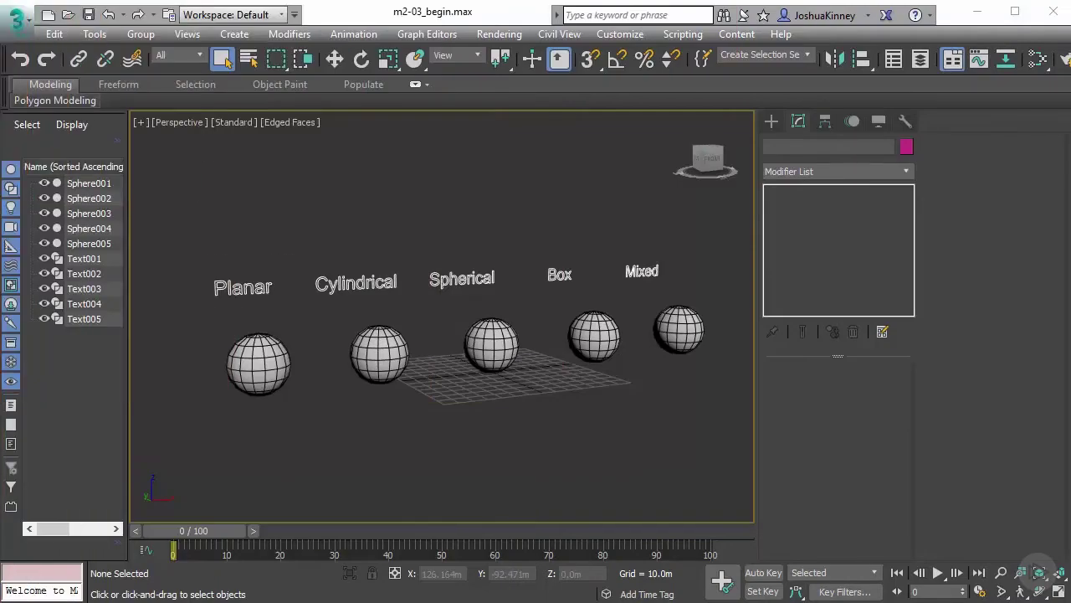
Select Sphere001 under the Planar label to show its Unwrap UVW modifier
{"action": "left_click", "coordinate": [266, 374]}
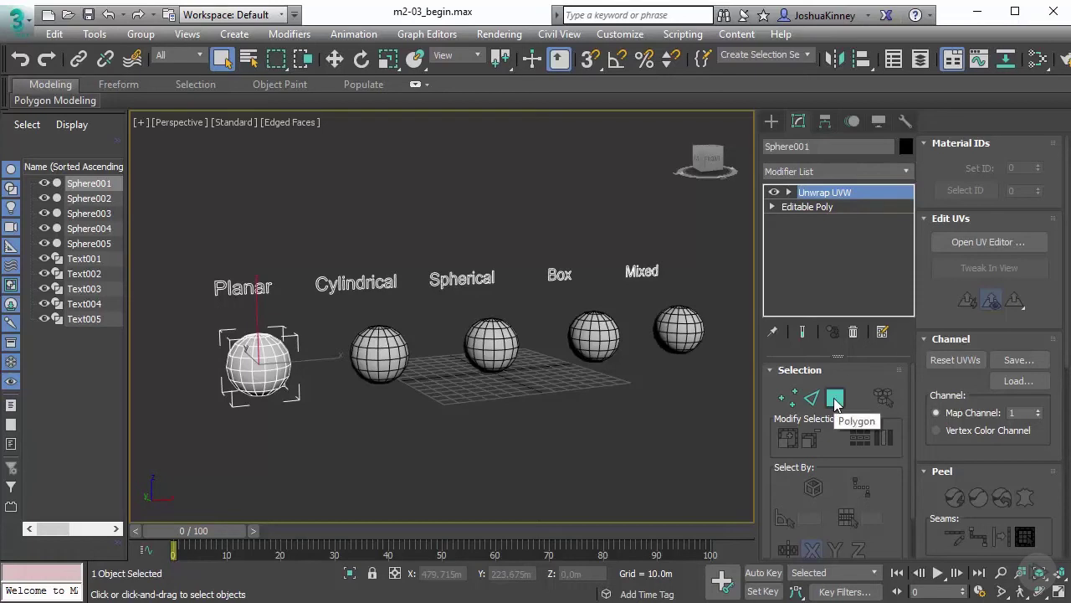
Switch Unwrap UVW to Polygon sub-object level and zoom in on the Planar sphere
{"action": "left_click", "coordinate": [835, 400]}
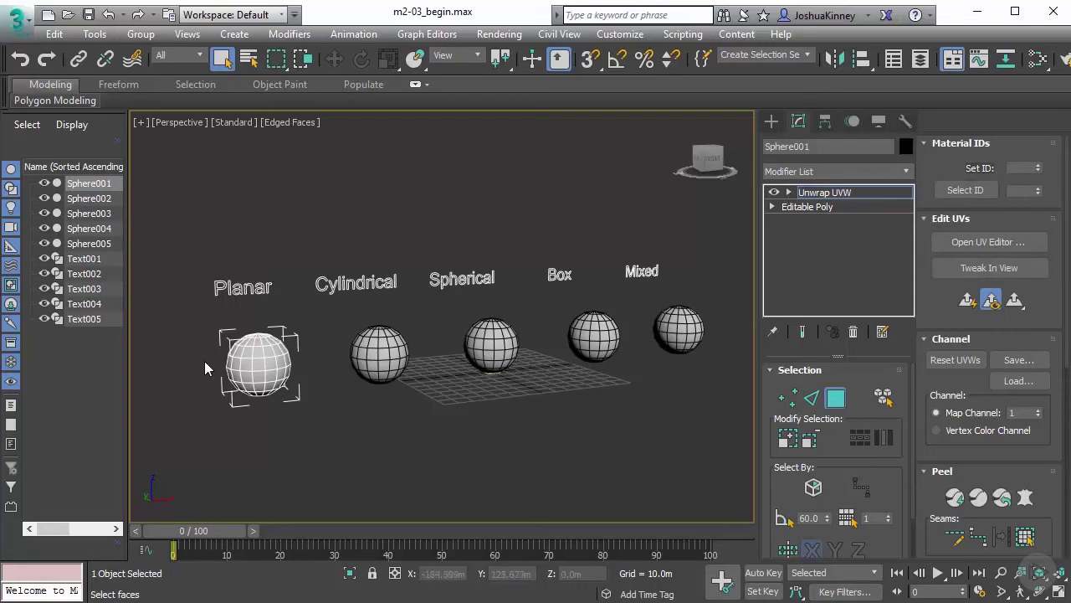
{"action": "middle_click_drag", "start_coordinate": [210, 371], "coordinate": [476, 275]}
{"action": "scroll", "coordinate": [343, 352], "scroll_direction": "up", "scroll_amount": 3}
{"action": "scroll", "coordinate": [445, 358], "scroll_direction": "up", "scroll_amount": 2}
{"action": "scroll", "coordinate": [422, 364], "scroll_direction": "up", "scroll_amount": 2}
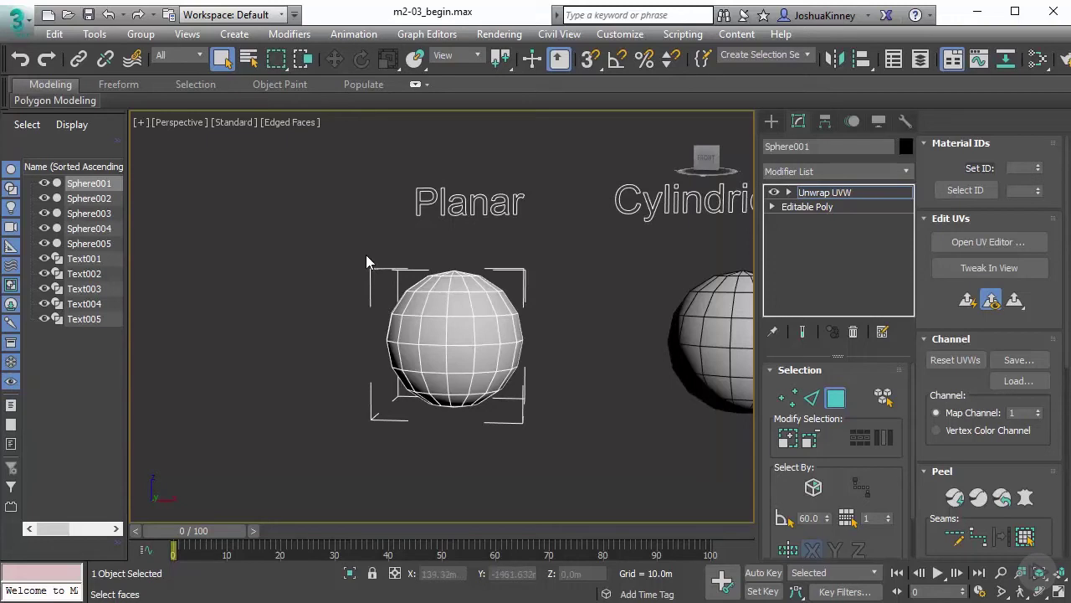
Box-select the faces of the sphere's top cap, checking the red selection from above
{"action": "left_click_drag", "start_coordinate": [366, 254], "coordinate": [545, 291]}
{"action": "middle_click_drag", "start_coordinate": [502, 293], "coordinate": [502, 326], "text": "alt"}
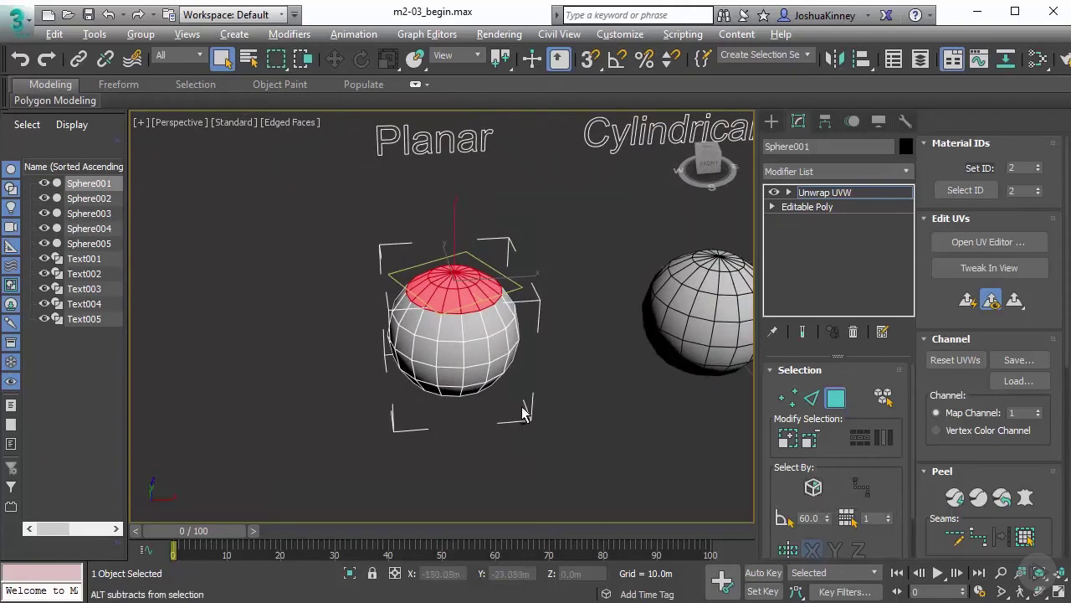
{"action": "middle_click_drag", "start_coordinate": [502, 452], "coordinate": [497, 406], "text": "alt"}
{"action": "scroll", "coordinate": [476, 293], "scroll_direction": "up", "scroll_amount": 4}
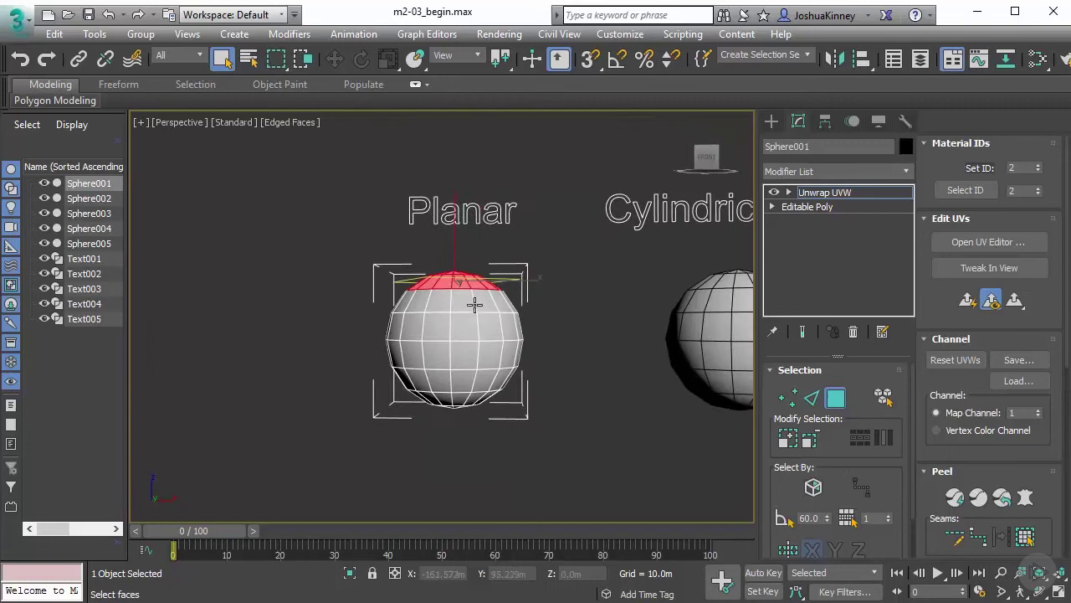
{"action": "middle_click_drag", "start_coordinate": [477, 282], "coordinate": [487, 360], "text": "alt"}
{"action": "scroll", "coordinate": [941, 326], "scroll_direction": "down", "scroll_amount": 5}
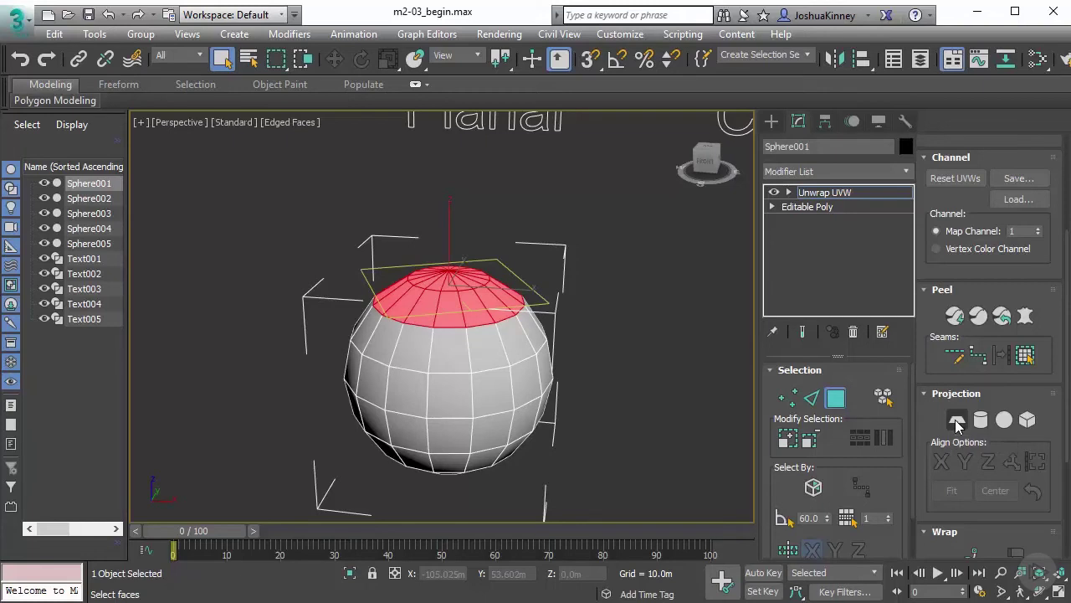
Apply a Planar Map projection to the top cap faces, aligned to the Z axis
{"action": "left_click", "coordinate": [956, 420]}
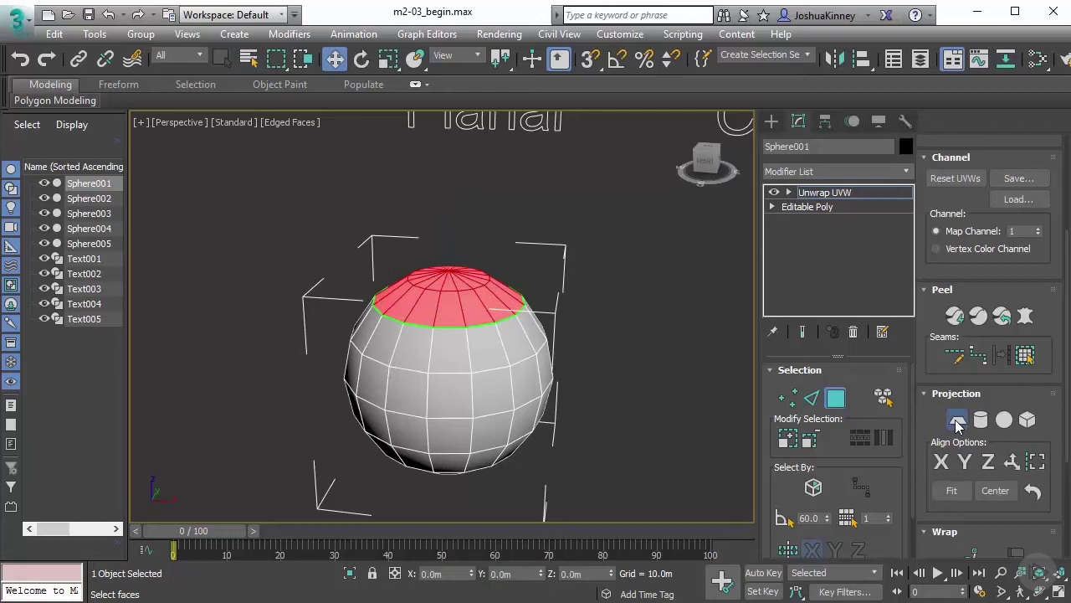
{"action": "scroll", "coordinate": [512, 364], "scroll_direction": "up", "scroll_amount": 2}
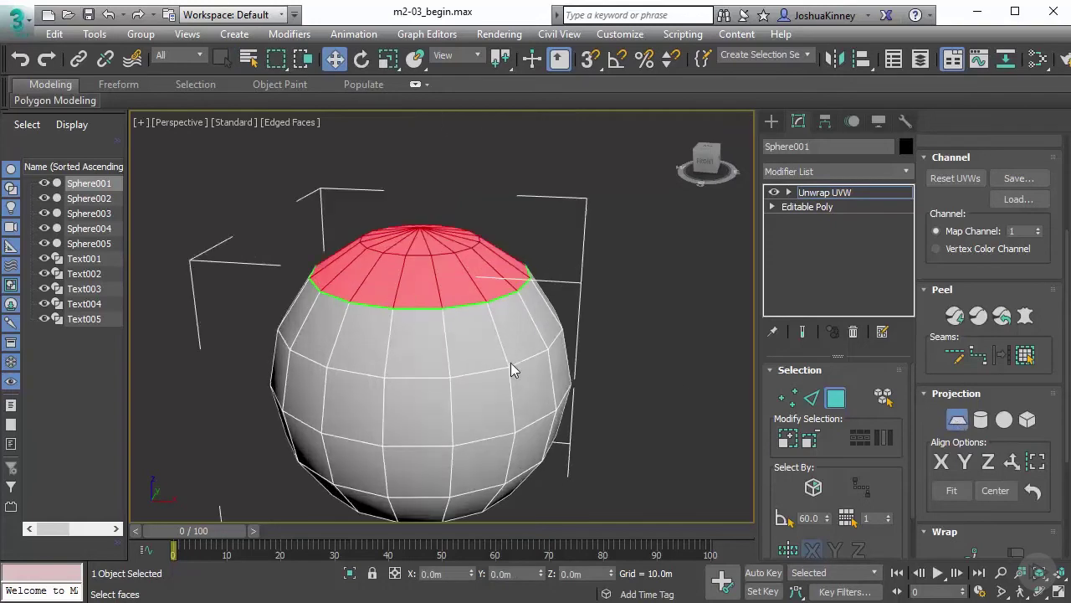
{"action": "scroll", "coordinate": [385, 443], "scroll_direction": "up", "scroll_amount": 4}
{"action": "middle_click_drag", "start_coordinate": [385, 443], "coordinate": [394, 412]}
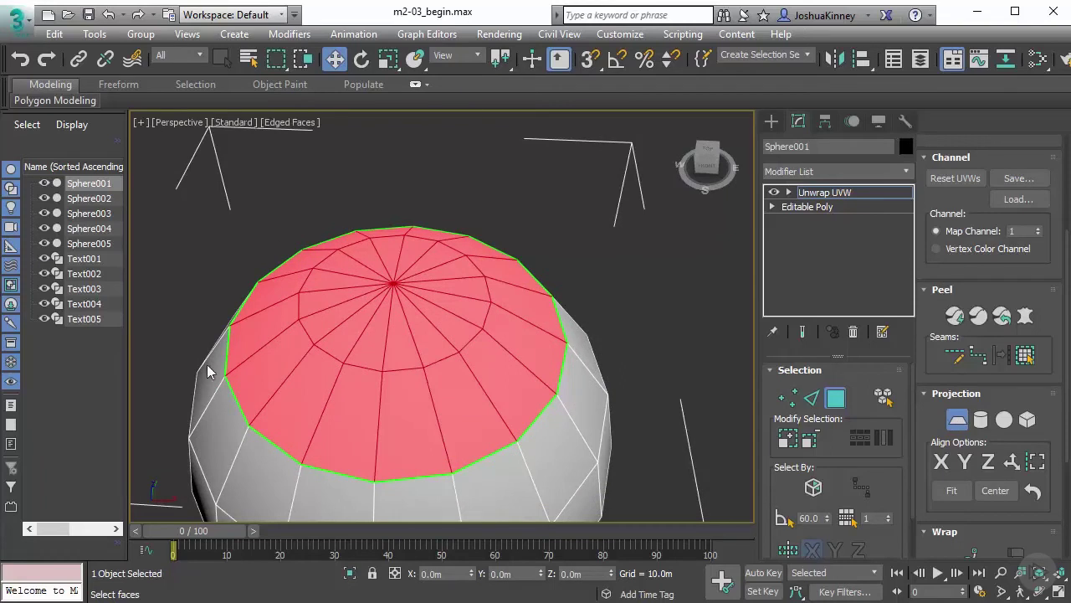
{"action": "scroll", "coordinate": [472, 441], "scroll_direction": "down", "scroll_amount": 6}
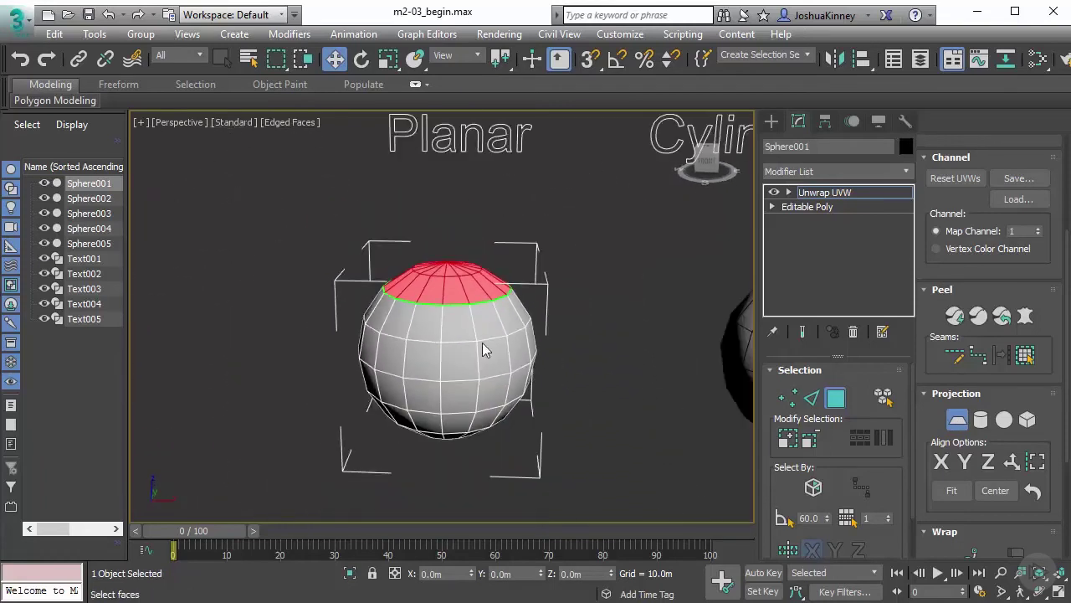
{"action": "middle_click_drag", "start_coordinate": [482, 342], "coordinate": [487, 327]}
{"action": "scroll", "coordinate": [494, 352], "scroll_direction": "up", "scroll_amount": 5}
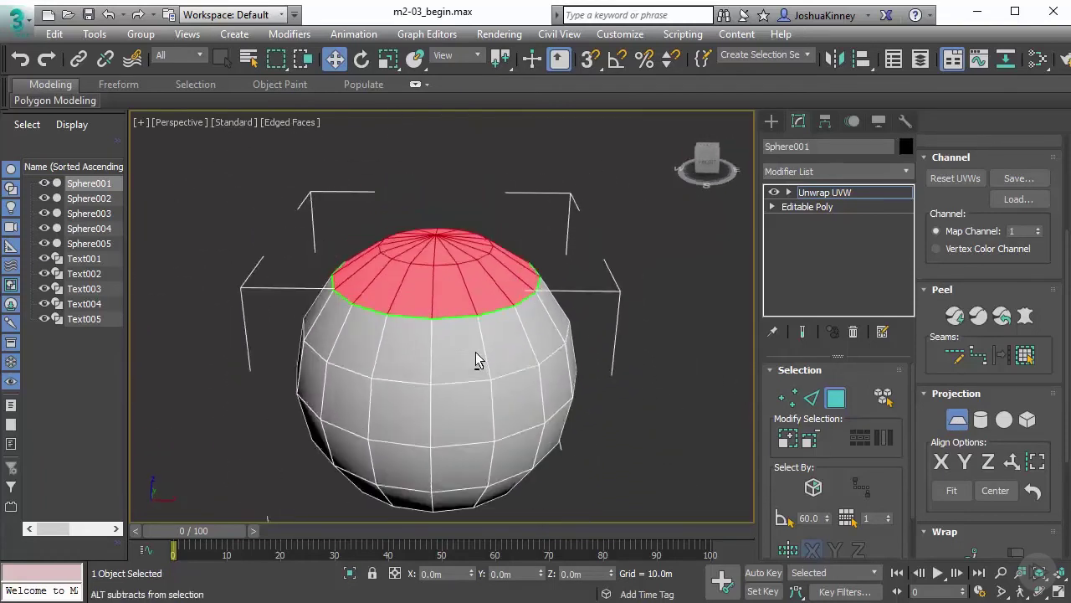
{"action": "scroll", "coordinate": [502, 360], "scroll_direction": "down", "scroll_amount": 2}
{"action": "middle_click_drag", "start_coordinate": [505, 381], "coordinate": [494, 343], "text": "alt"}
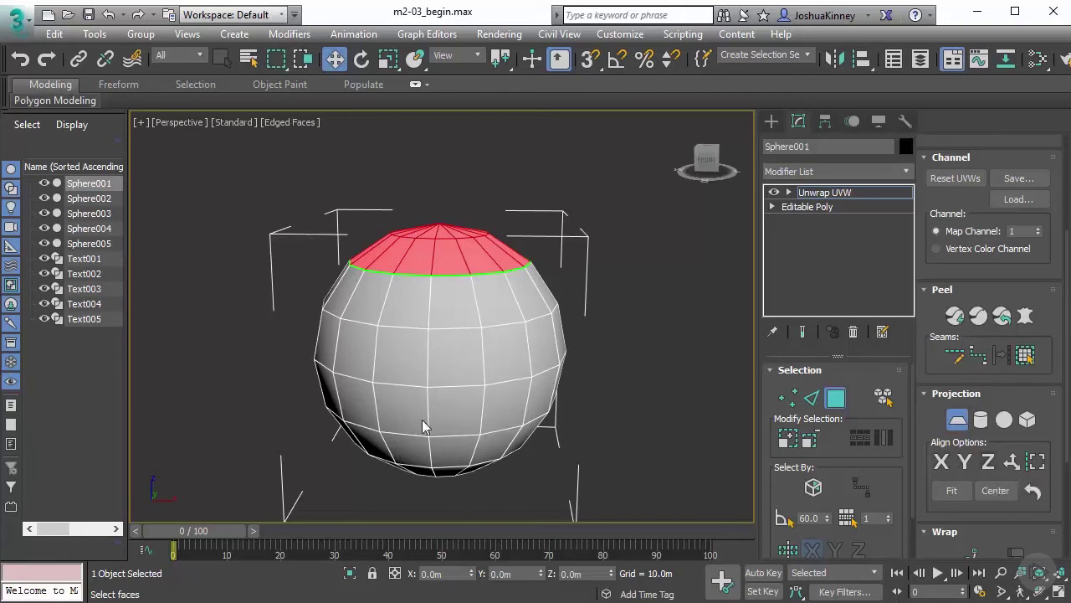
{"action": "middle_click_drag", "start_coordinate": [473, 295], "coordinate": [521, 248], "text": "alt"}
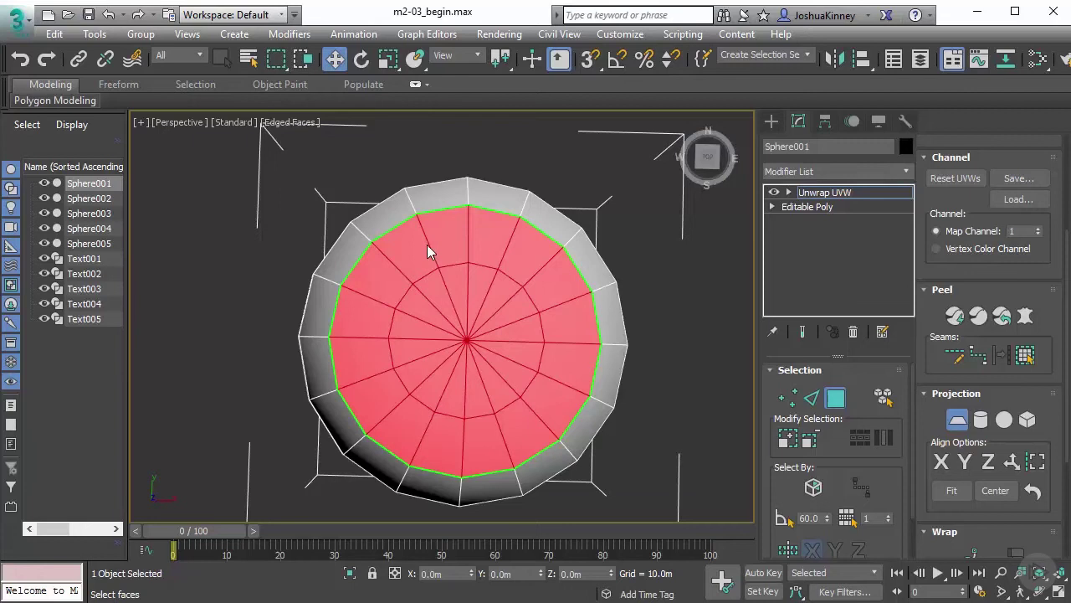
{"action": "left_click", "coordinate": [989, 462]}
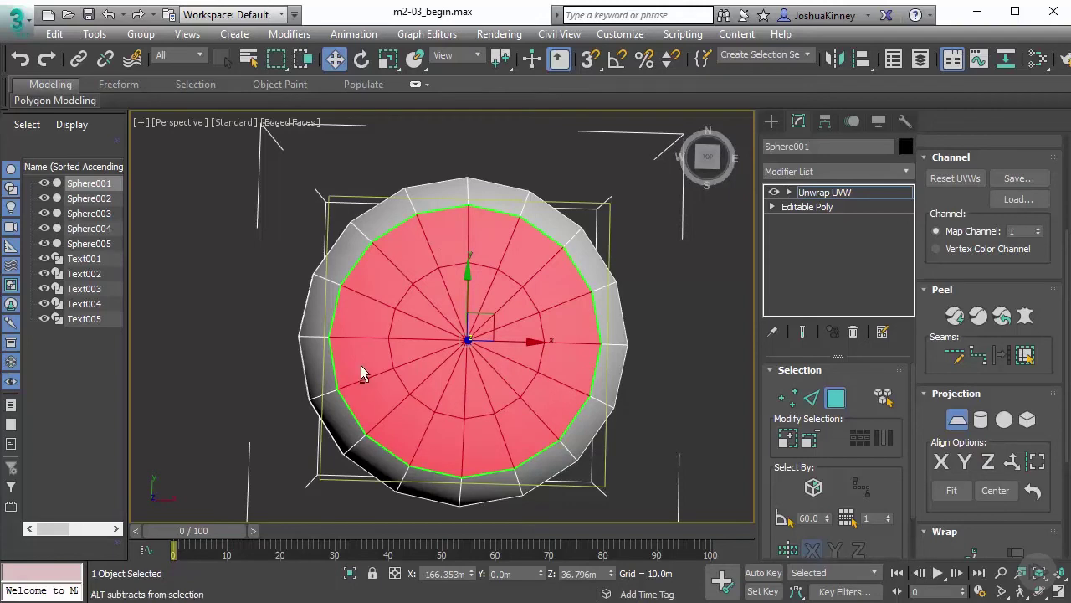
Open the UV Editor to see the cap laid out as a flat circle
{"action": "middle_click_drag", "start_coordinate": [361, 364], "coordinate": [427, 331], "text": "alt"}
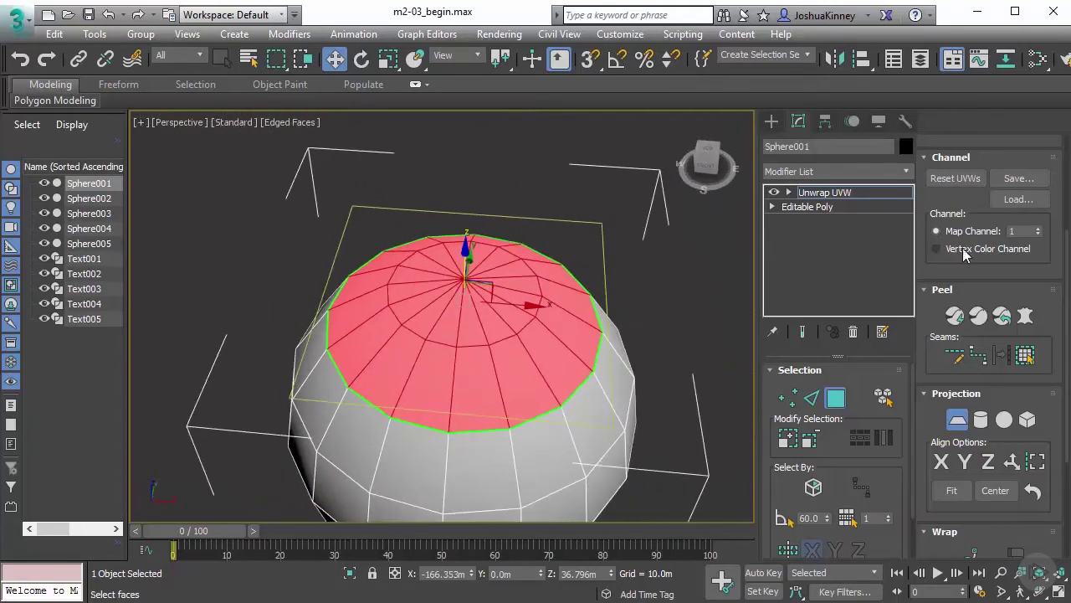
{"action": "scroll", "coordinate": [963, 218], "scroll_direction": "up", "scroll_amount": 5}
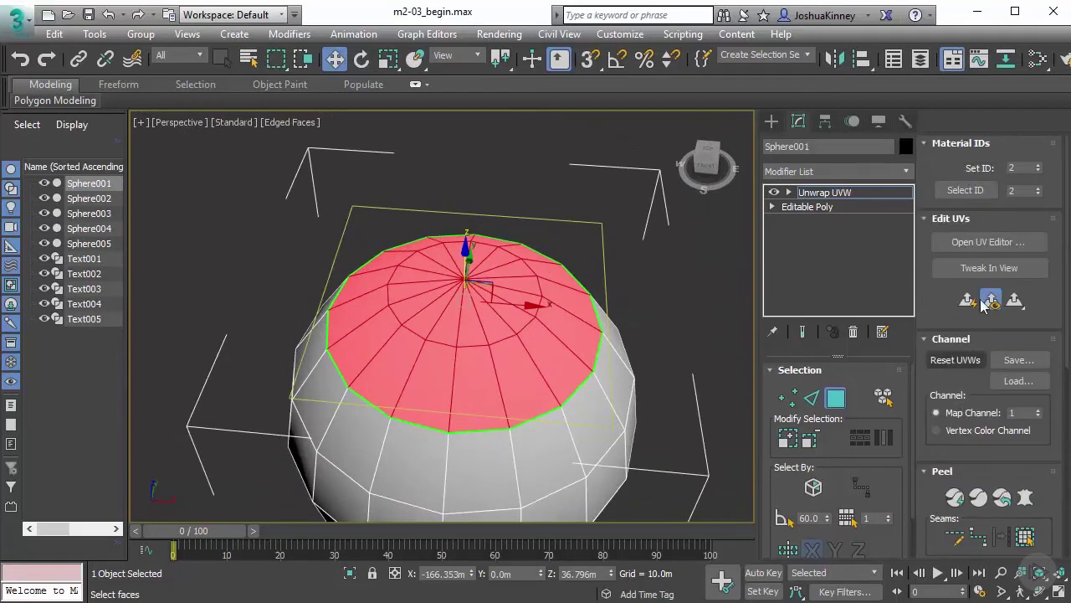
{"action": "left_click", "coordinate": [981, 242]}
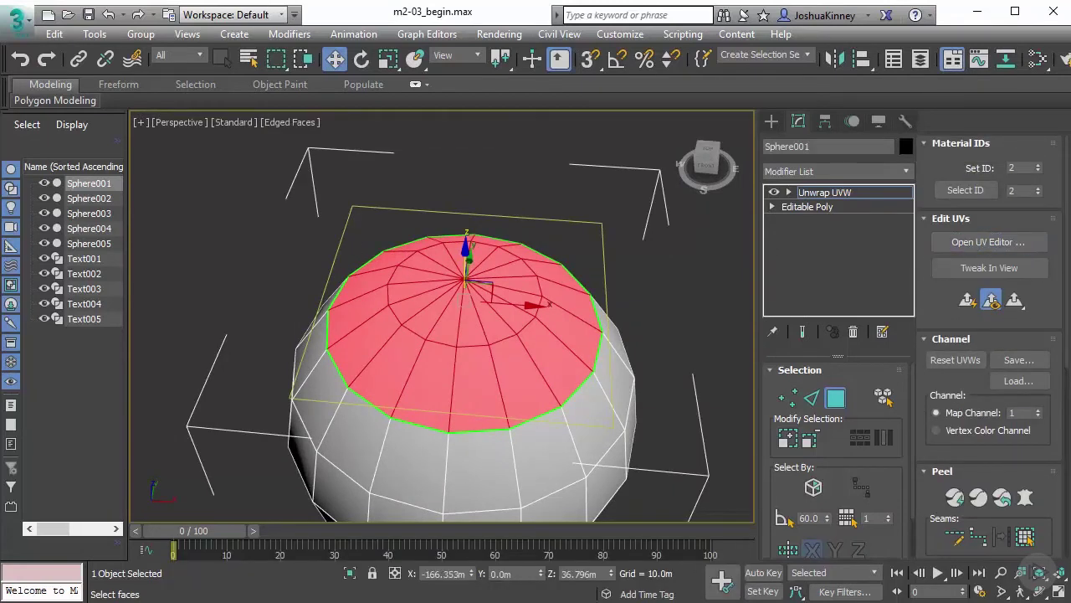
{"action": "scroll", "coordinate": [239, 294], "scroll_direction": "down", "scroll_amount": 2}
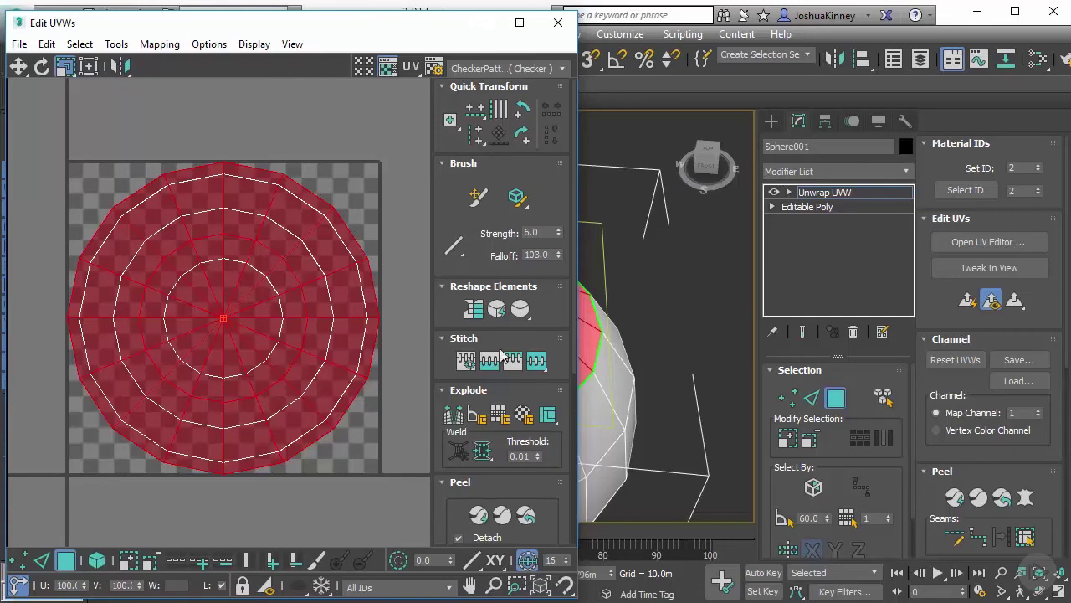
{"action": "middle_click_drag", "start_coordinate": [613, 334], "coordinate": [614, 359], "text": "alt"}
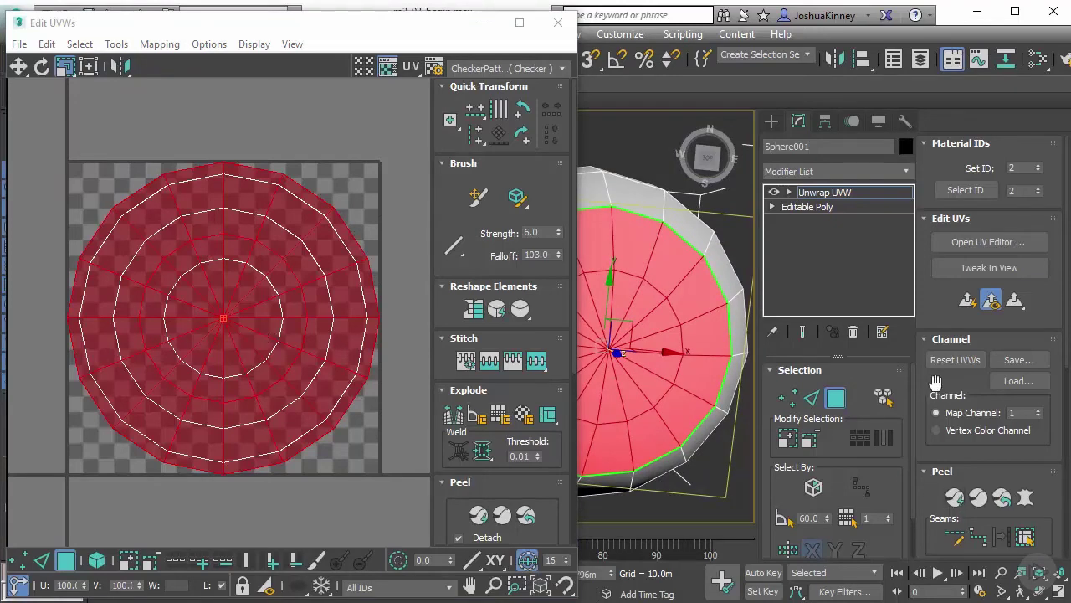
{"action": "scroll", "coordinate": [929, 385], "scroll_direction": "down", "scroll_amount": 5}
{"action": "left_click", "coordinate": [958, 404]}
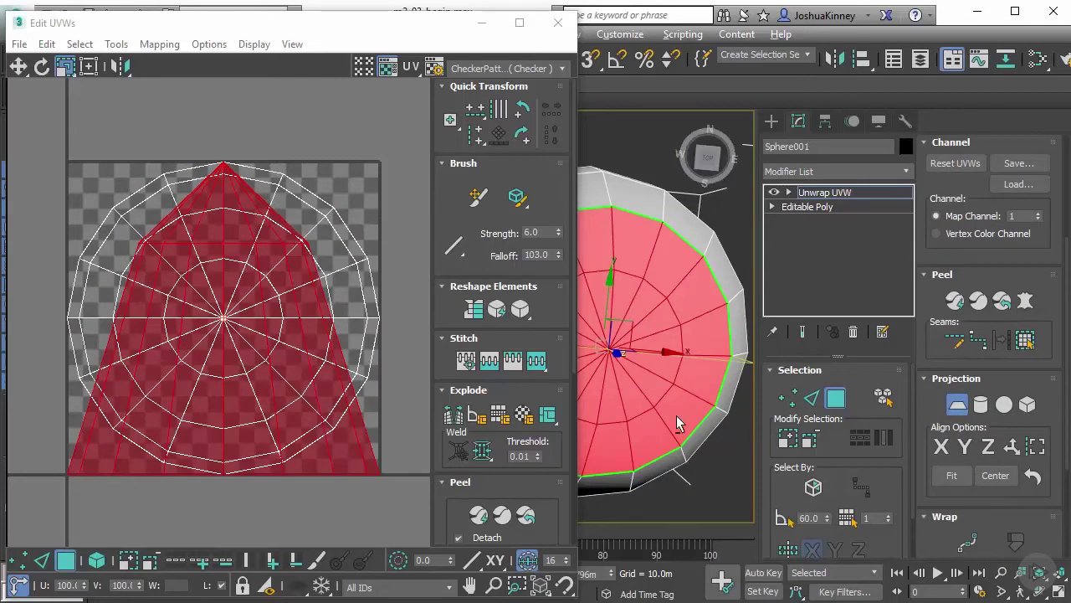
{"action": "middle_click_drag", "start_coordinate": [676, 415], "coordinate": [674, 257], "text": "alt"}
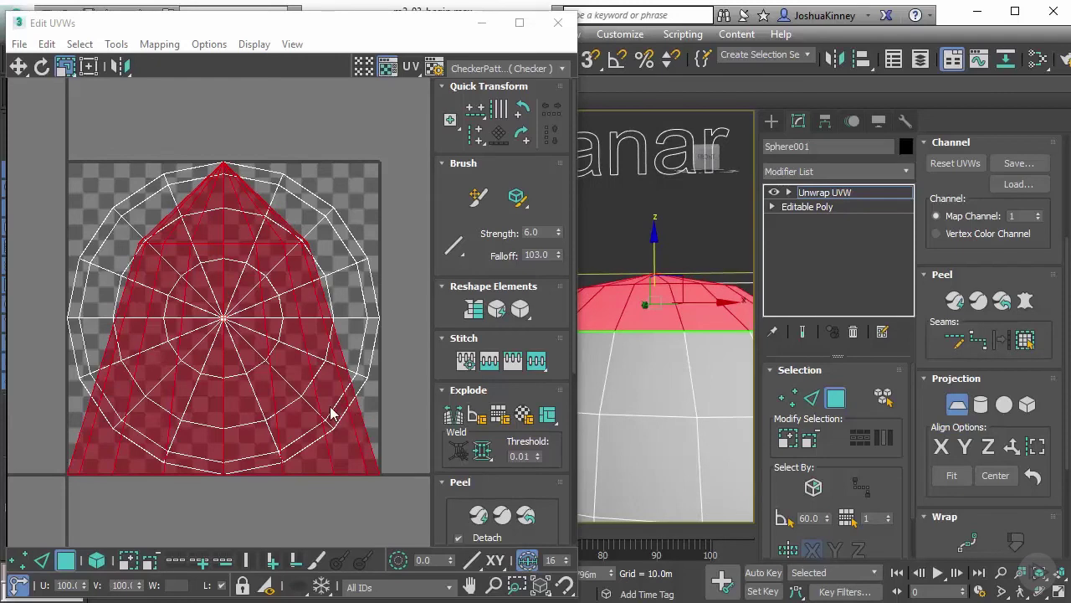
{"action": "left_click", "coordinate": [989, 448]}
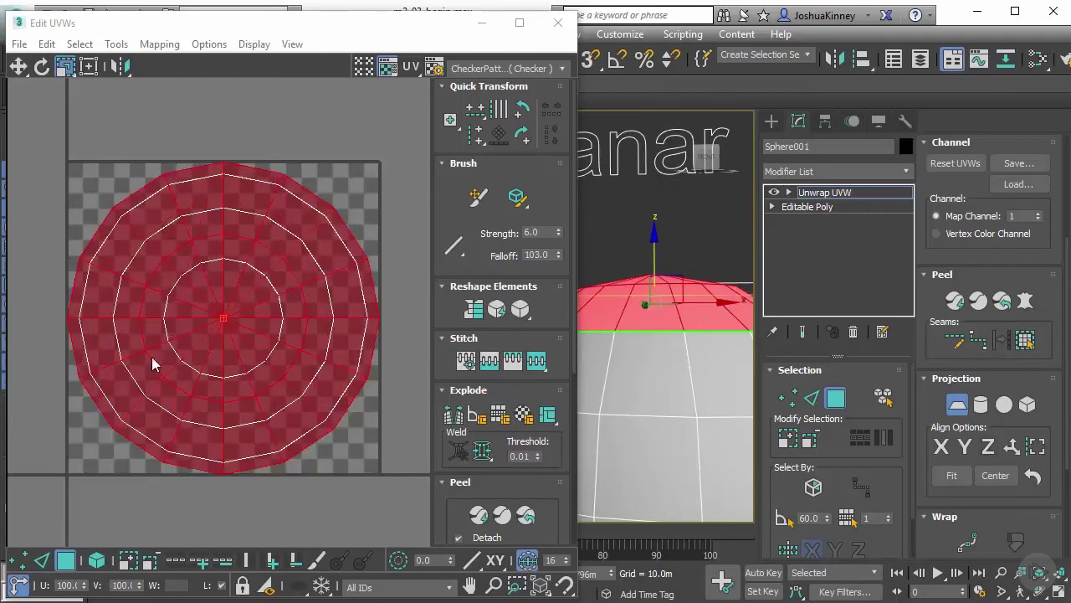
{"action": "middle_click_drag", "start_coordinate": [646, 298], "coordinate": [659, 408], "text": "alt"}
Close the UV editor and start a new selection with three front faces below the cap
{"action": "left_click", "coordinate": [557, 23]}
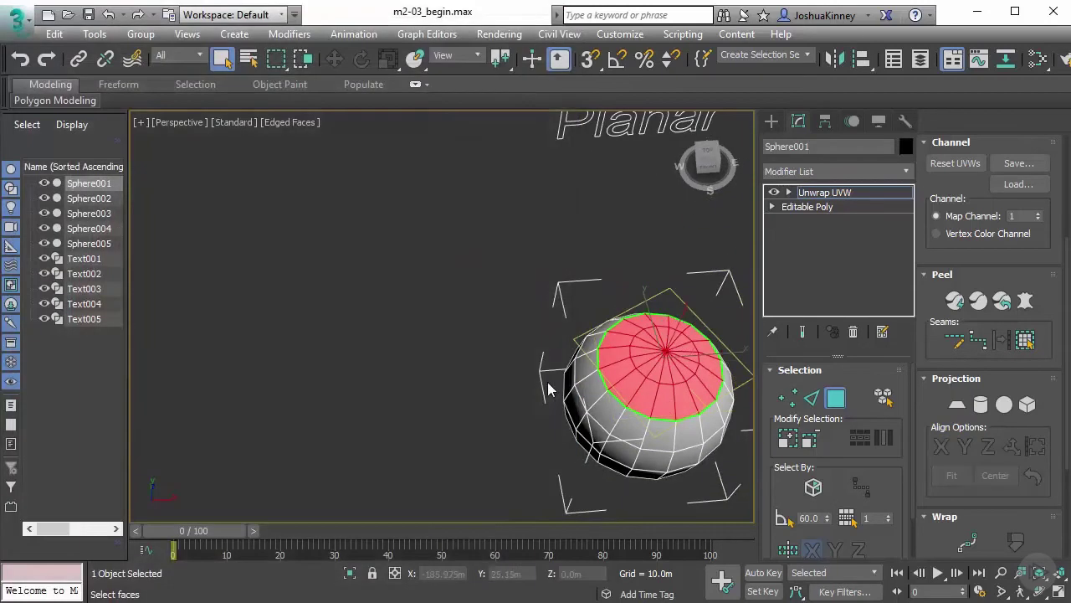
{"action": "middle_click_drag", "start_coordinate": [550, 388], "coordinate": [534, 339], "text": "alt"}
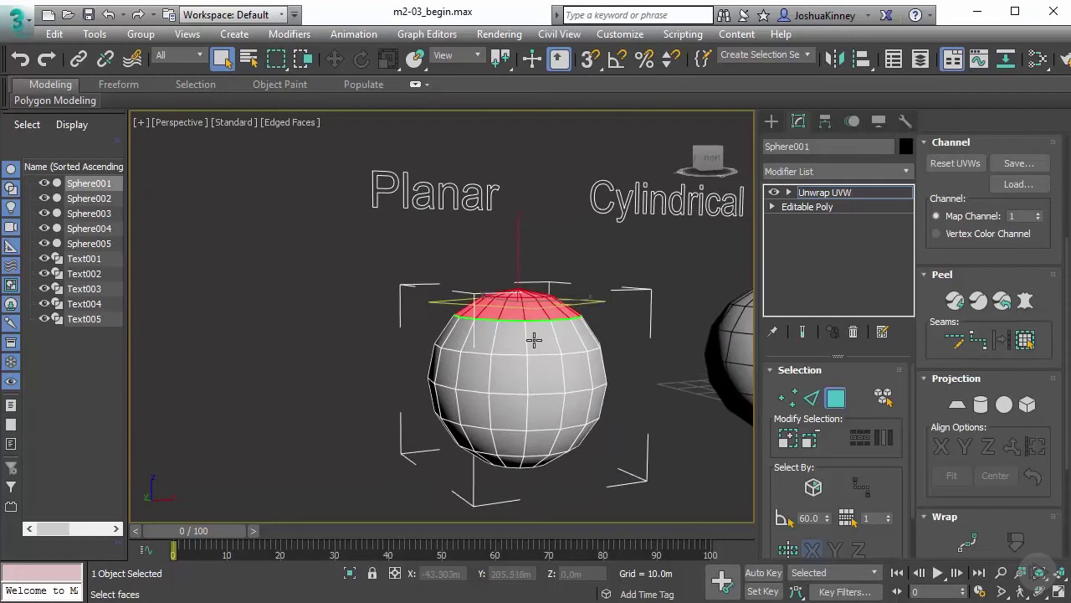
{"action": "left_click", "coordinate": [526, 339]}
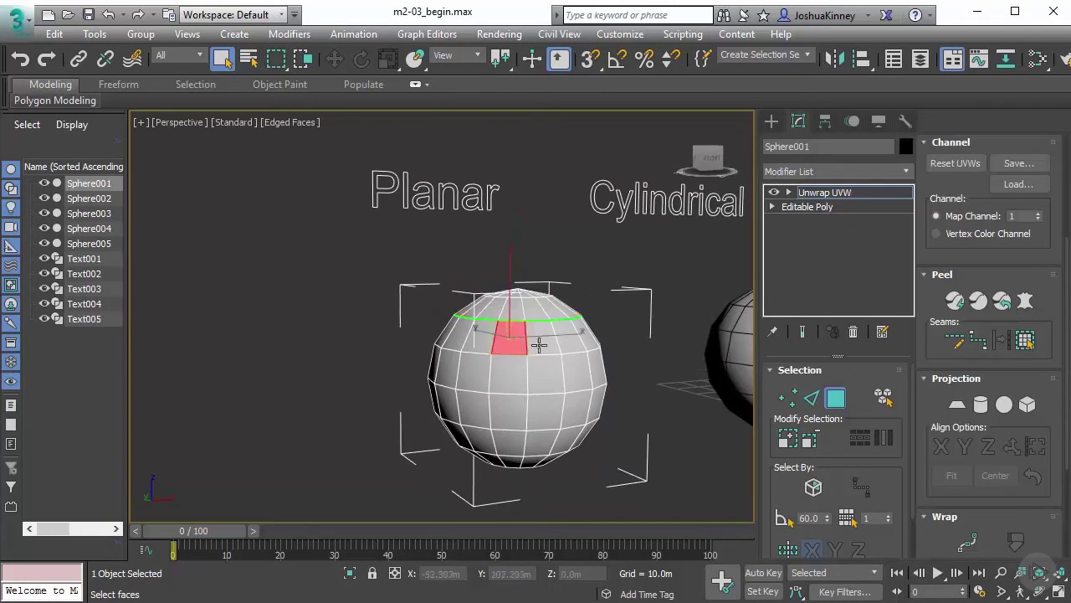
{"action": "left_click", "coordinate": [575, 346], "text": "ctrl"}
{"action": "left_click", "coordinate": [577, 341], "text": "ctrl"}
{"action": "middle_click_drag", "start_coordinate": [578, 342], "coordinate": [513, 371], "text": "alt"}
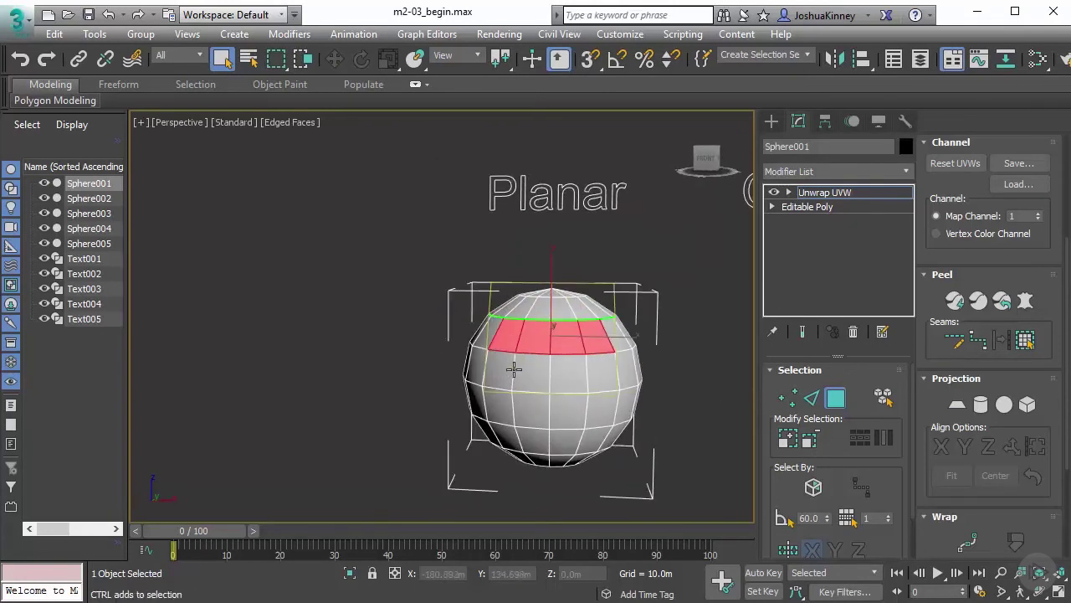
Add faces from the second, third and bottom rows to complete the front patch
{"action": "left_click", "coordinate": [500, 372], "text": "ctrl"}
{"action": "left_click", "coordinate": [532, 373], "text": "ctrl"}
{"action": "left_click", "coordinate": [601, 373], "text": "ctrl"}
{"action": "left_click", "coordinate": [570, 381], "text": "ctrl"}
{"action": "left_click", "coordinate": [552, 408], "text": "ctrl"}
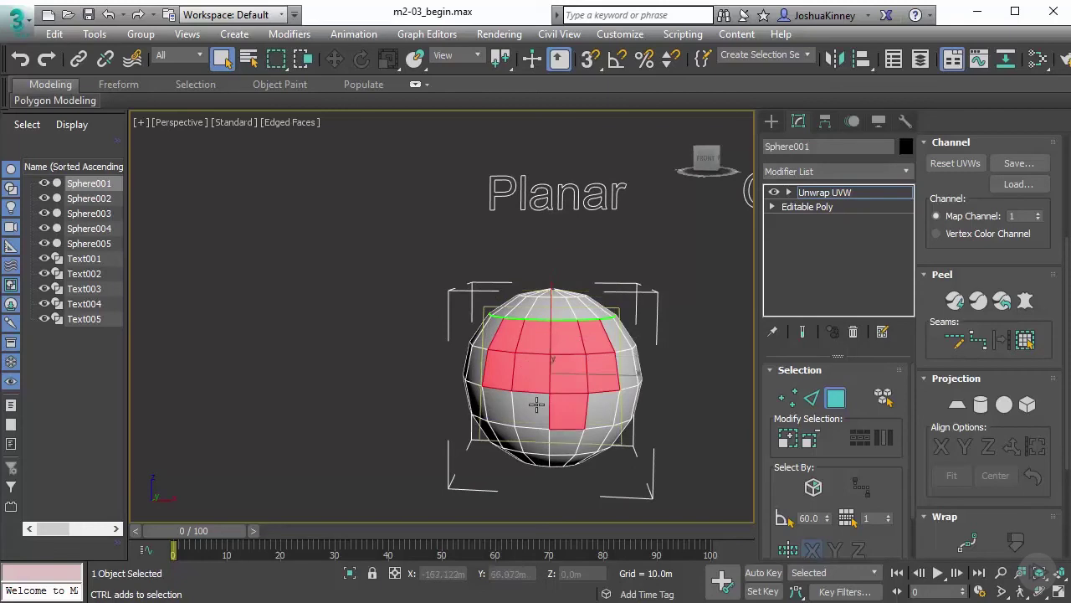
{"action": "left_click", "coordinate": [529, 409], "text": "ctrl"}
{"action": "left_click", "coordinate": [500, 409], "text": "ctrl"}
{"action": "left_click", "coordinate": [600, 415], "text": "ctrl"}
{"action": "left_click", "coordinate": [596, 437], "text": "ctrl"}
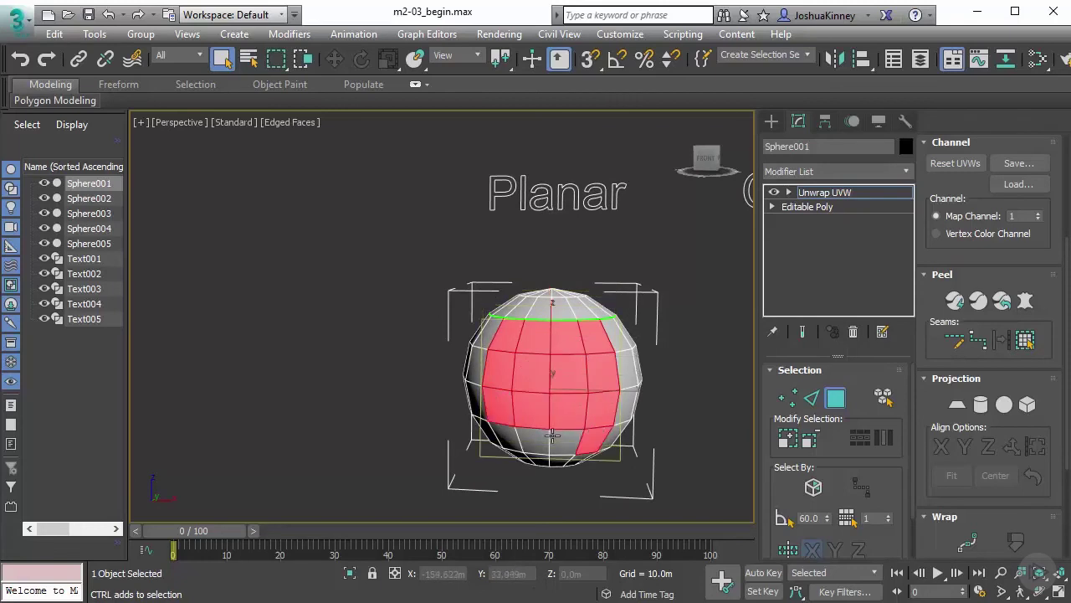
{"action": "left_click", "coordinate": [528, 436], "text": "ctrl"}
{"action": "left_click", "coordinate": [568, 439], "text": "ctrl"}
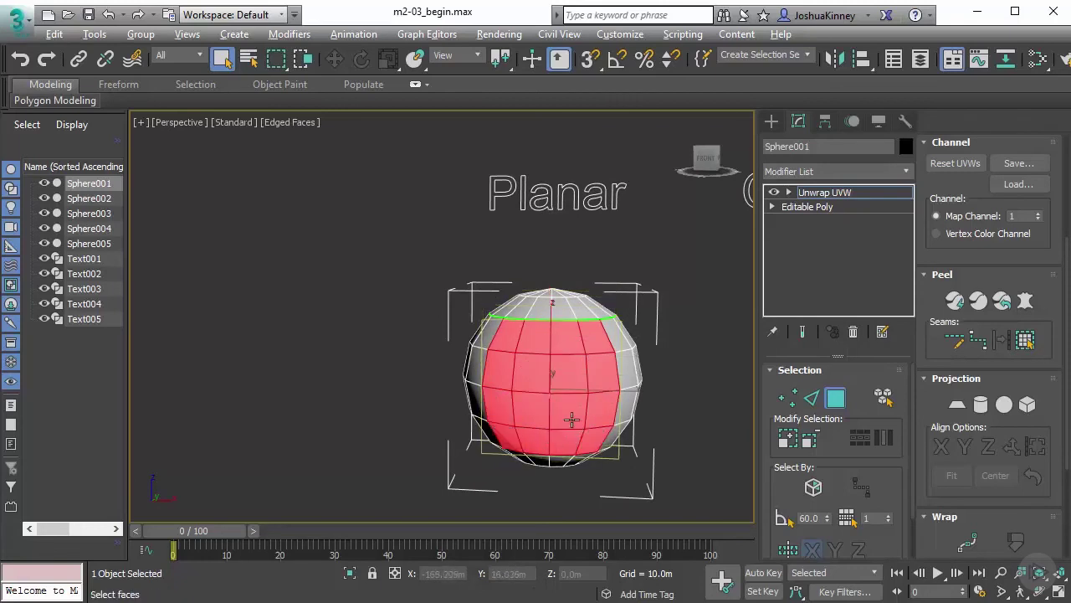
{"action": "middle_click_drag", "start_coordinate": [567, 440], "coordinate": [864, 405], "text": "alt"}
Apply a Planar projection to the selected front faces of the sphere
{"action": "left_click", "coordinate": [958, 405]}
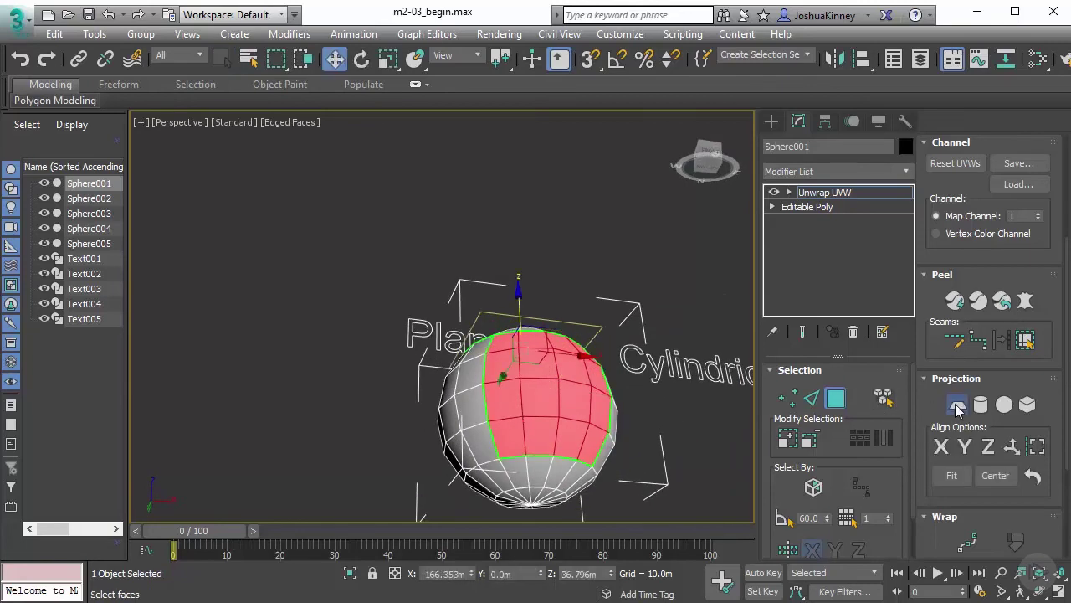
{"action": "middle_click_drag", "start_coordinate": [581, 354], "coordinate": [588, 411], "text": "alt"}
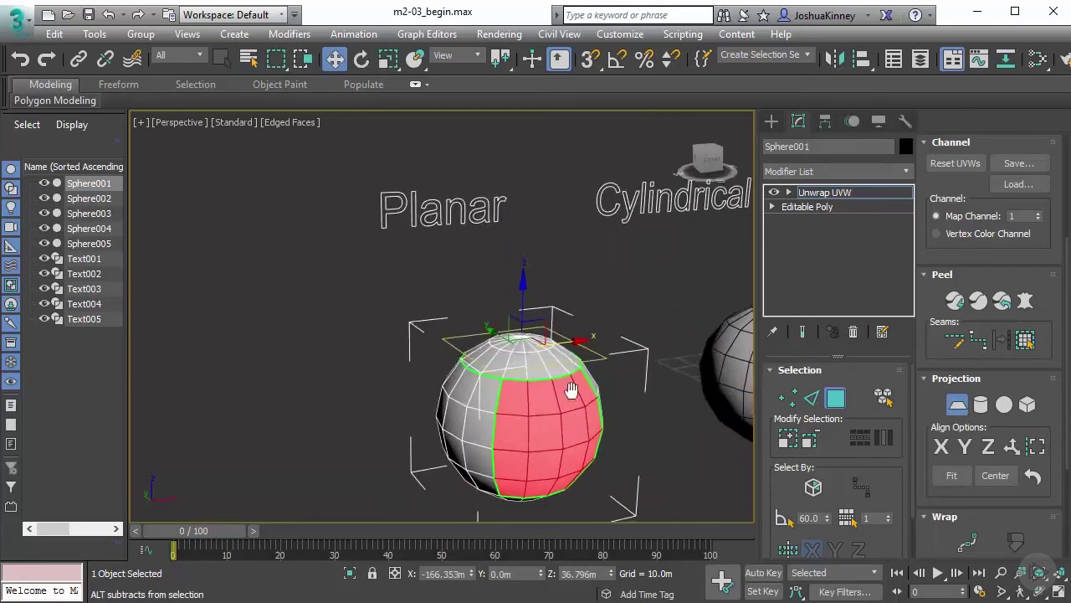
{"action": "scroll", "coordinate": [516, 378], "scroll_direction": "up", "scroll_amount": 3}
{"action": "middle_click_drag", "start_coordinate": [516, 378], "coordinate": [468, 331]}
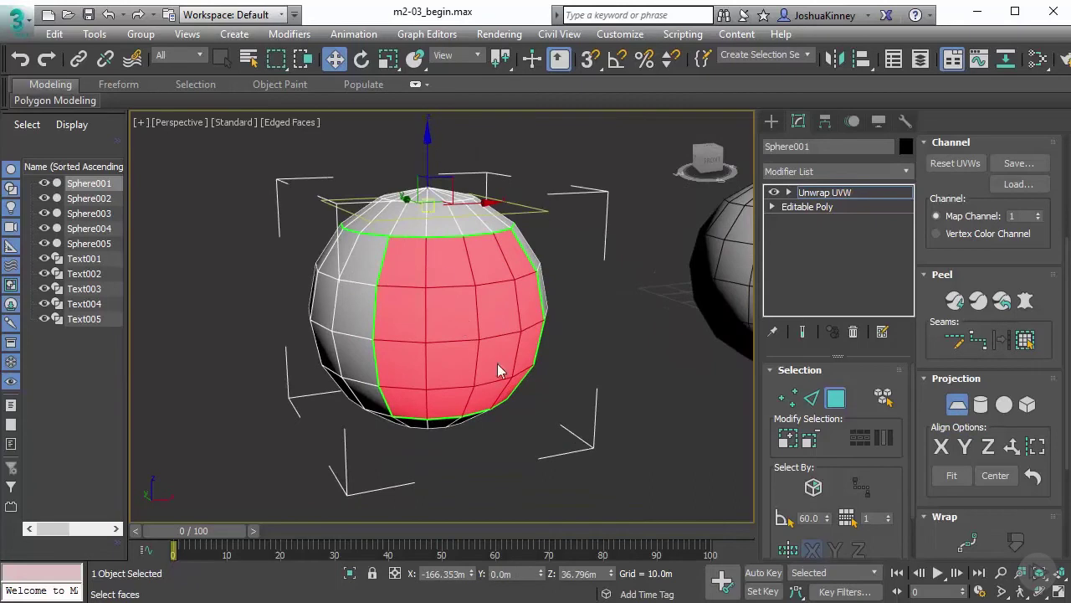
{"action": "middle_click_drag", "start_coordinate": [497, 365], "coordinate": [432, 353], "text": "alt"}
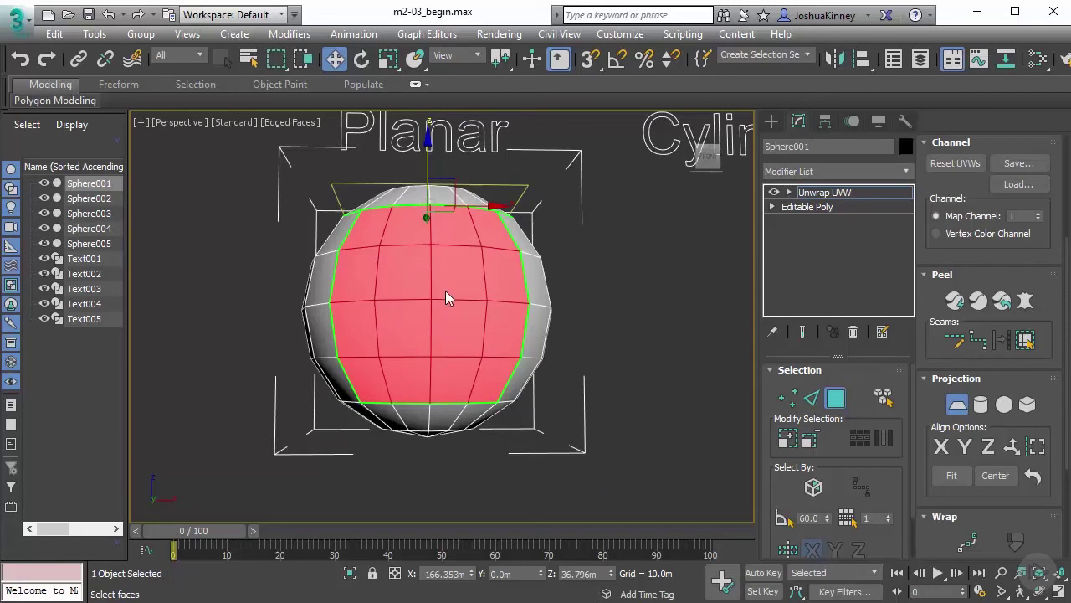
{"action": "middle_click_drag", "start_coordinate": [414, 302], "coordinate": [203, 471], "text": "alt"}
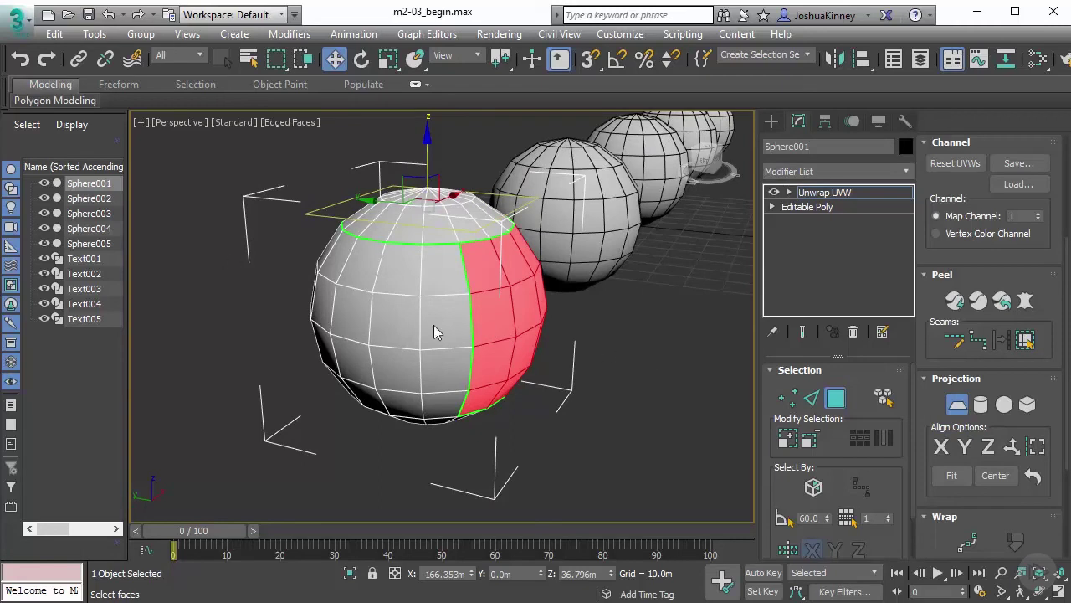
{"action": "middle_click_drag", "start_coordinate": [392, 306], "coordinate": [636, 393], "text": "alt"}
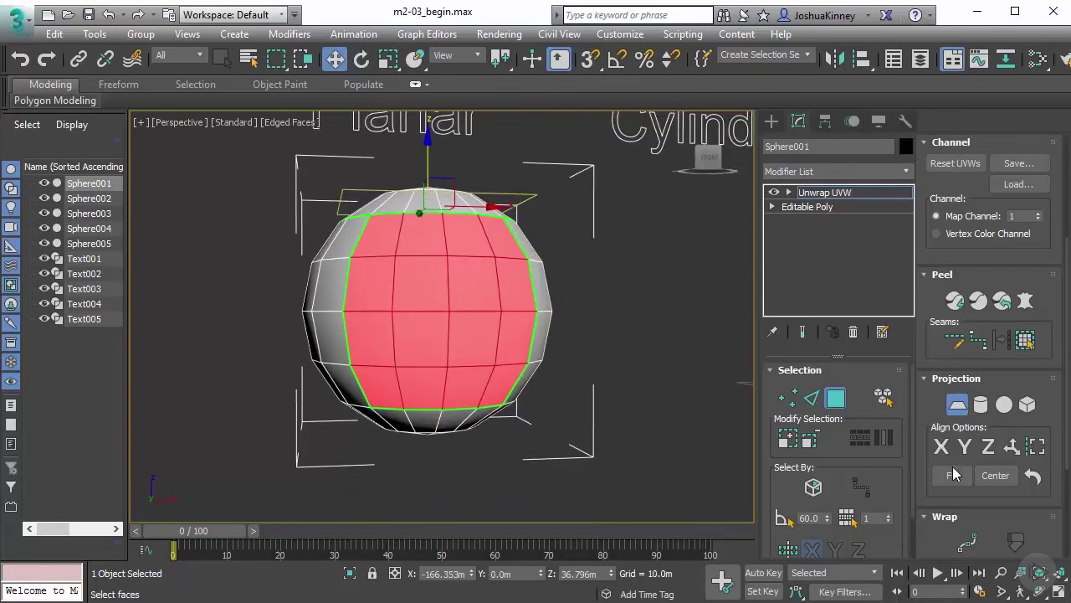
Align the planar projection to the Y axis and inspect the gizmo from several angles
{"action": "left_click", "coordinate": [965, 447]}
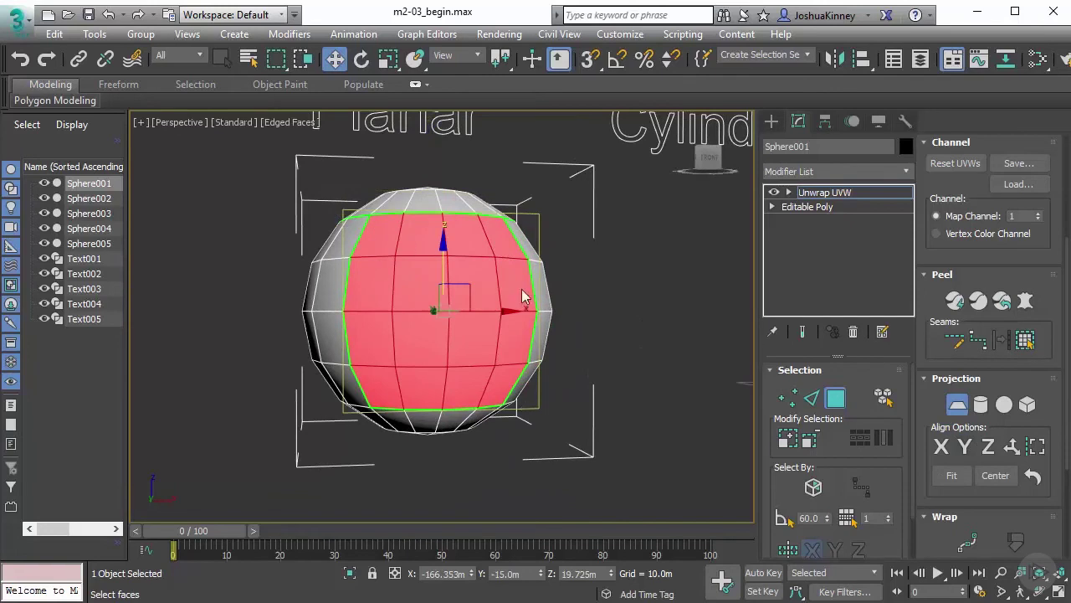
{"action": "middle_click_drag", "start_coordinate": [521, 296], "coordinate": [337, 215], "text": "alt"}
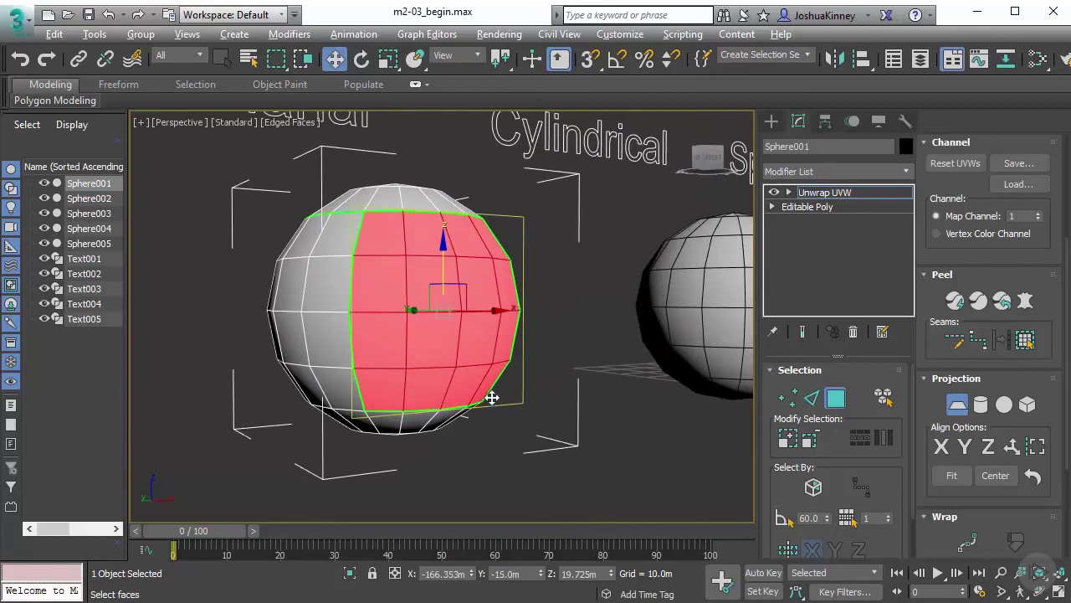
{"action": "middle_click_drag", "start_coordinate": [490, 394], "coordinate": [373, 253], "text": "alt"}
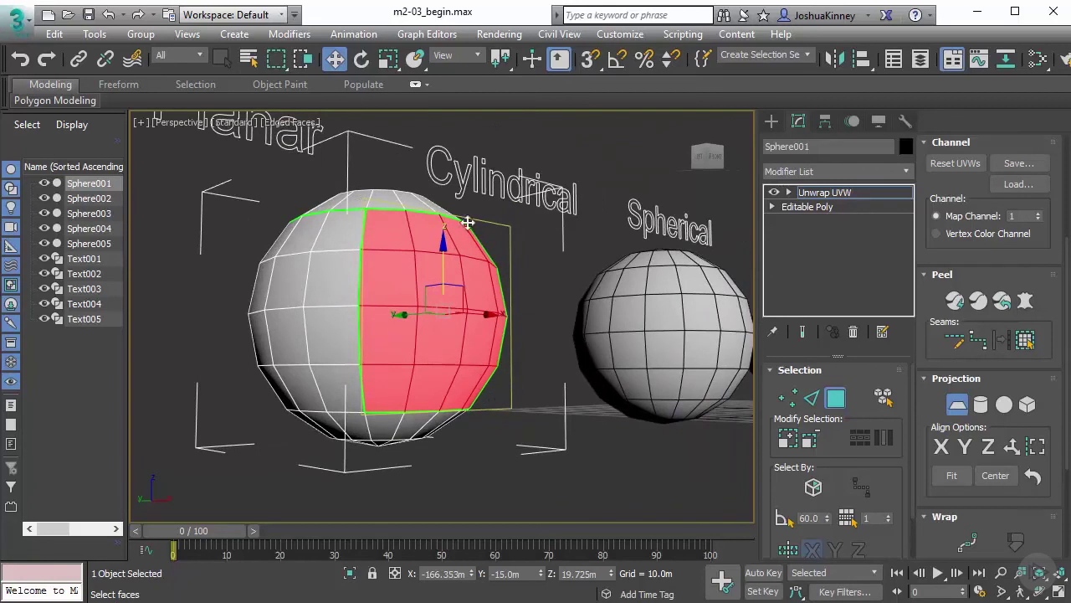
{"action": "middle_click_drag", "start_coordinate": [445, 244], "coordinate": [465, 274], "text": "alt"}
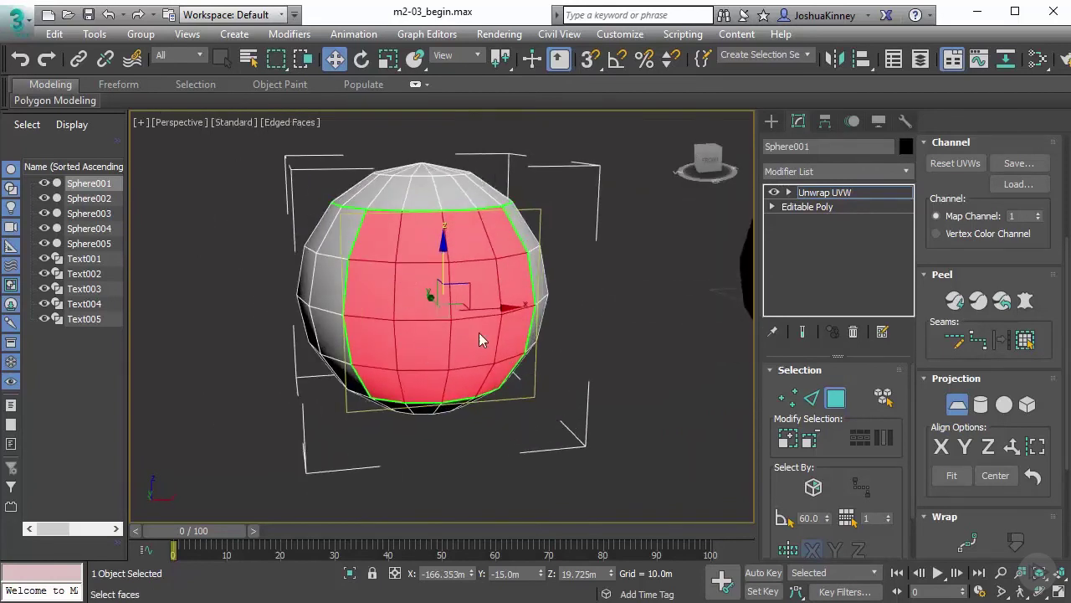
{"action": "middle_click_drag", "start_coordinate": [479, 332], "coordinate": [392, 313], "text": "alt"}
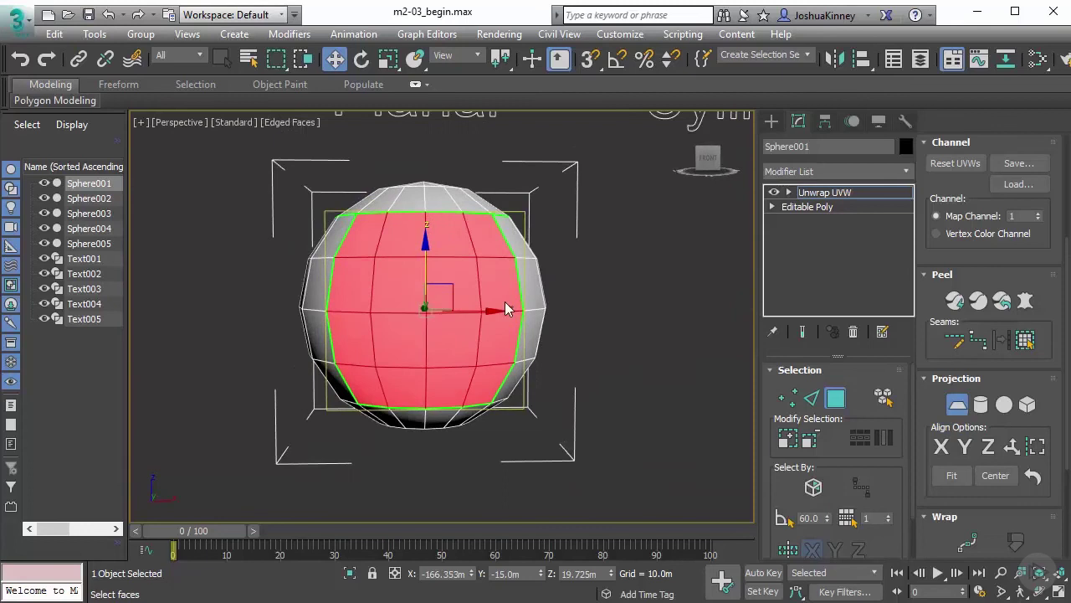
{"action": "scroll", "coordinate": [944, 197], "scroll_direction": "up", "scroll_amount": 3}
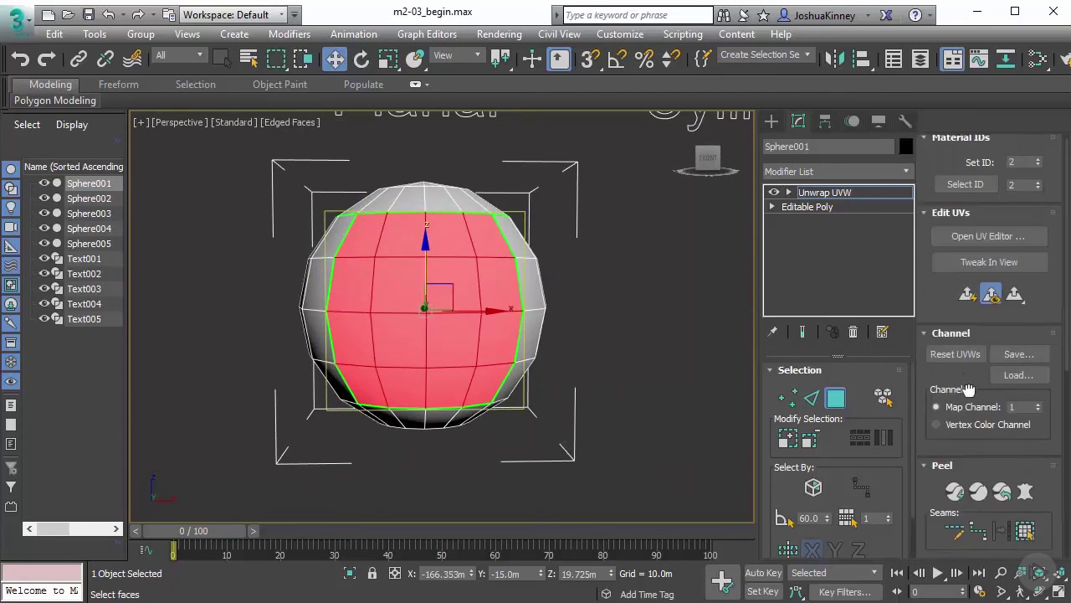
{"action": "left_click", "coordinate": [976, 238]}
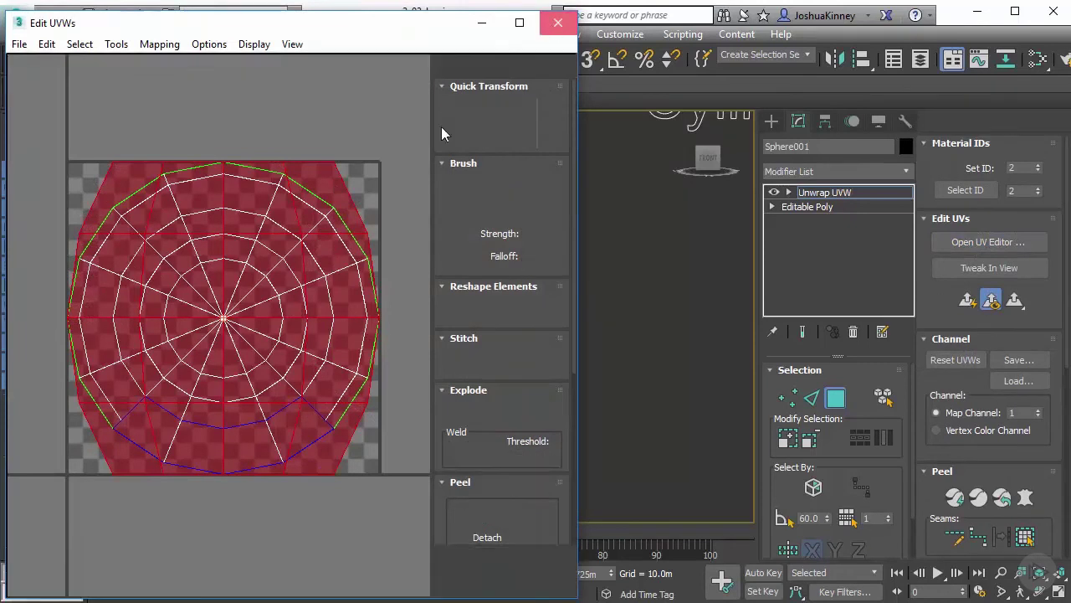
{"action": "left_click", "coordinate": [557, 23]}
{"action": "middle_click_drag", "start_coordinate": [373, 319], "coordinate": [449, 433], "text": "alt"}
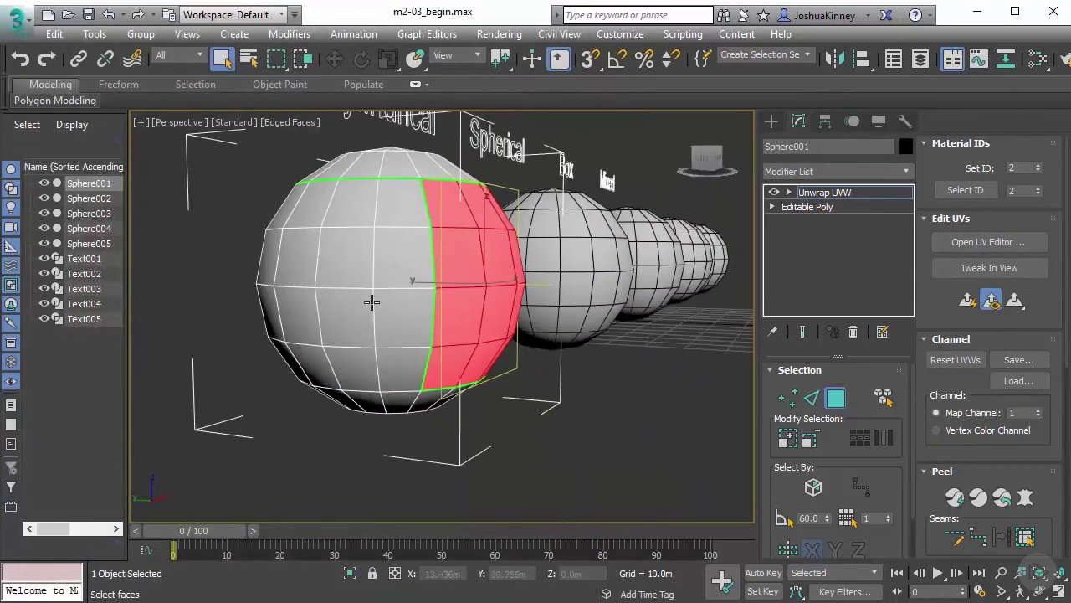
{"action": "middle_click_drag", "start_coordinate": [371, 302], "coordinate": [403, 344], "text": "alt"}
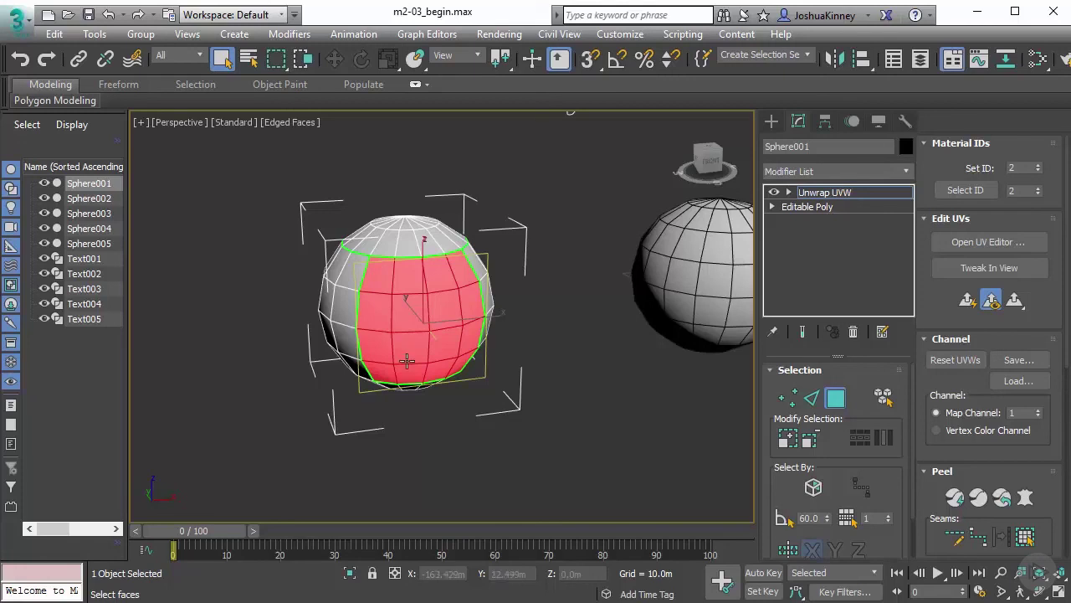
{"action": "middle_click_drag", "start_coordinate": [519, 261], "coordinate": [402, 360], "text": "alt"}
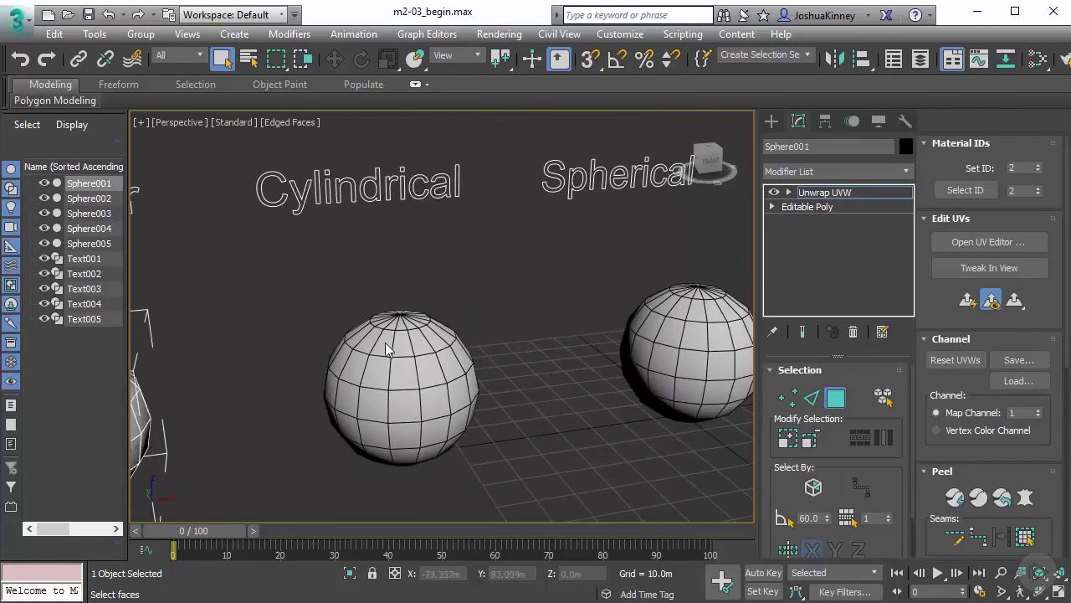